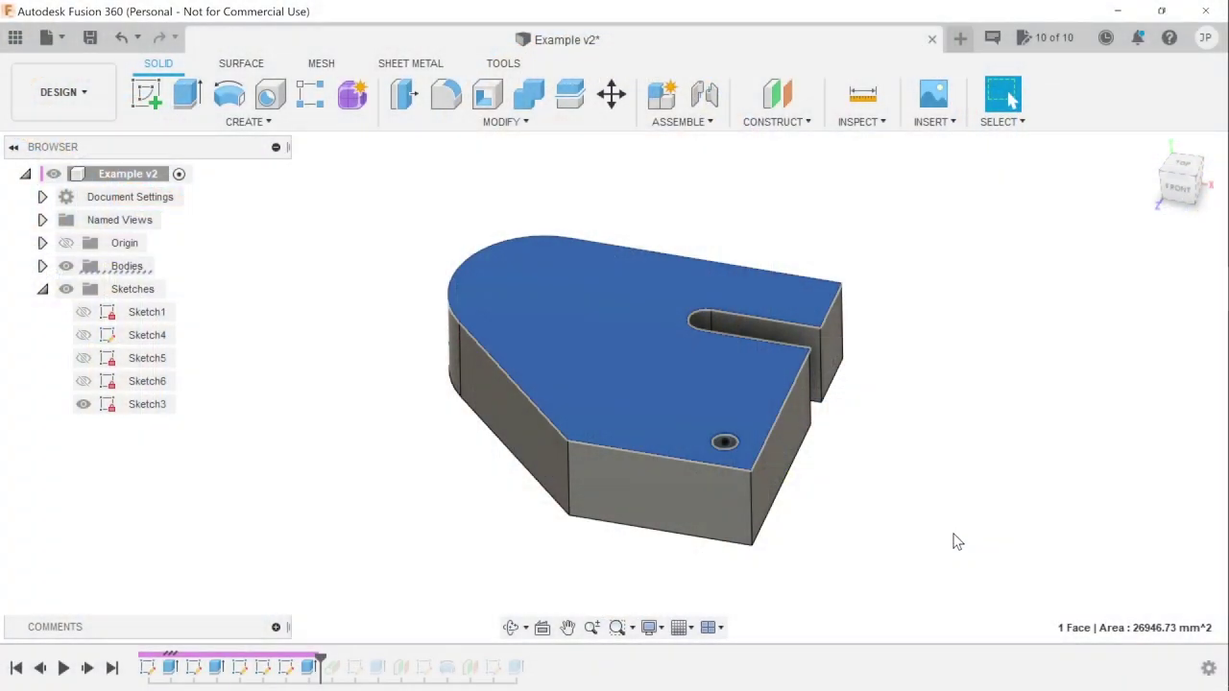
click(918, 547)
shift+middle_drag(918, 547, 537, 638)
shift+middle_drag(480, 523, 441, 548)
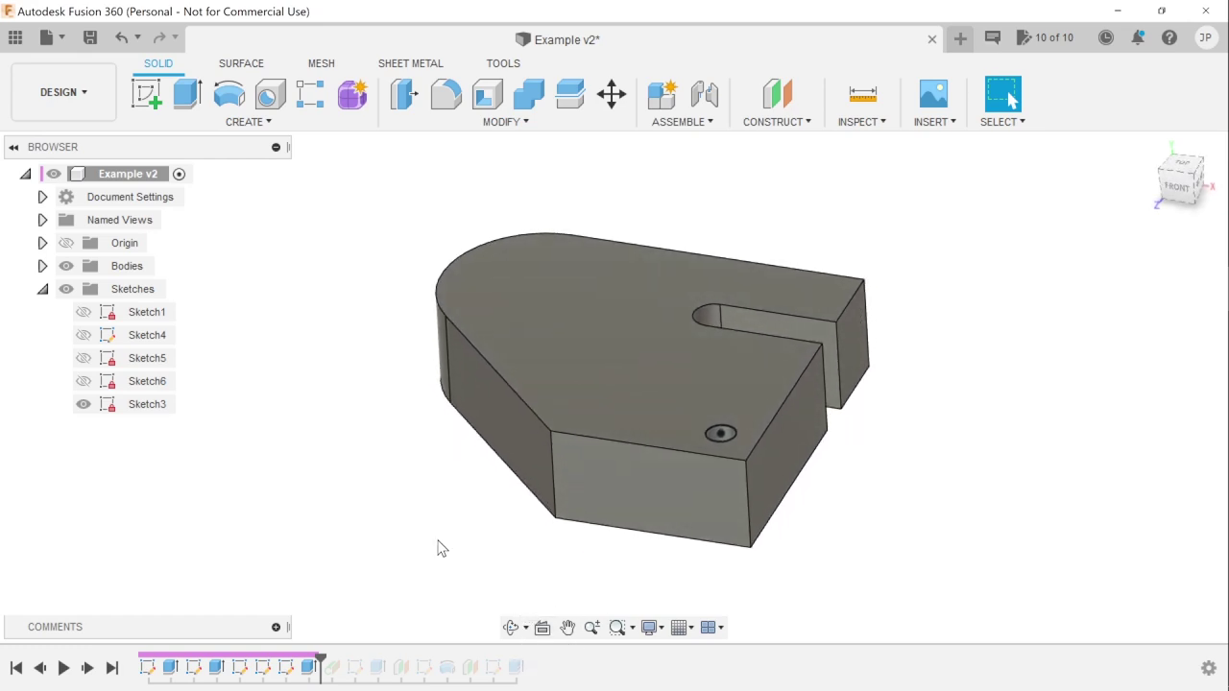
click(308, 666)
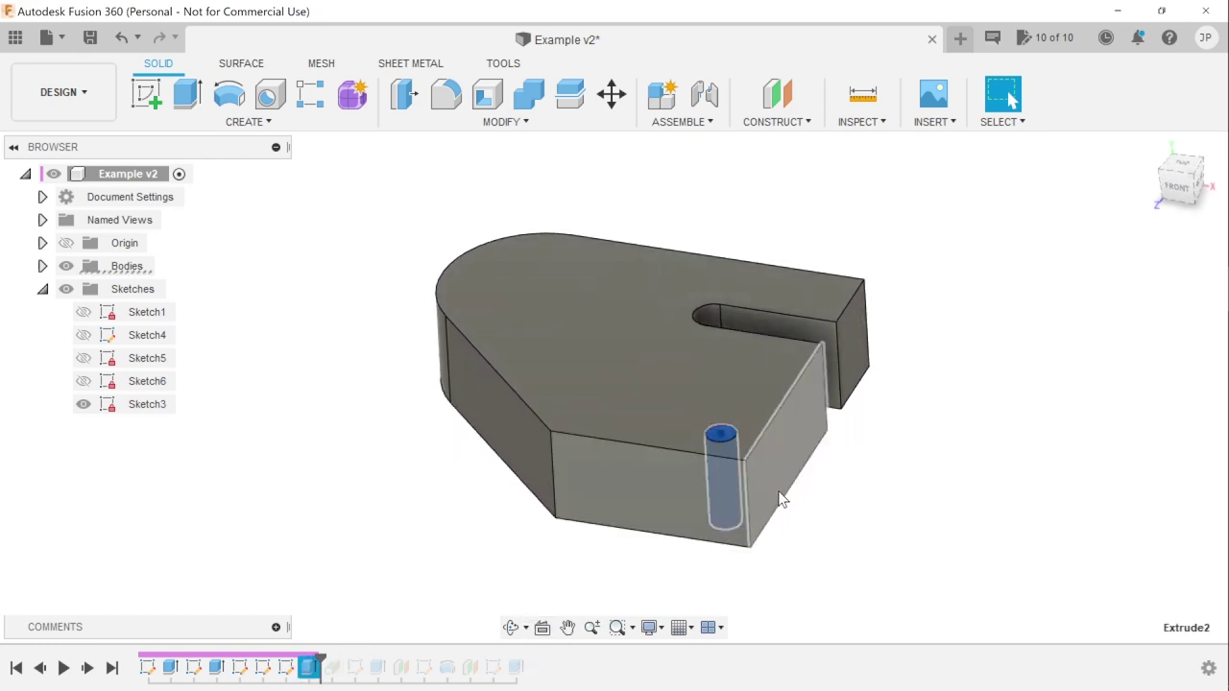
click(777, 398)
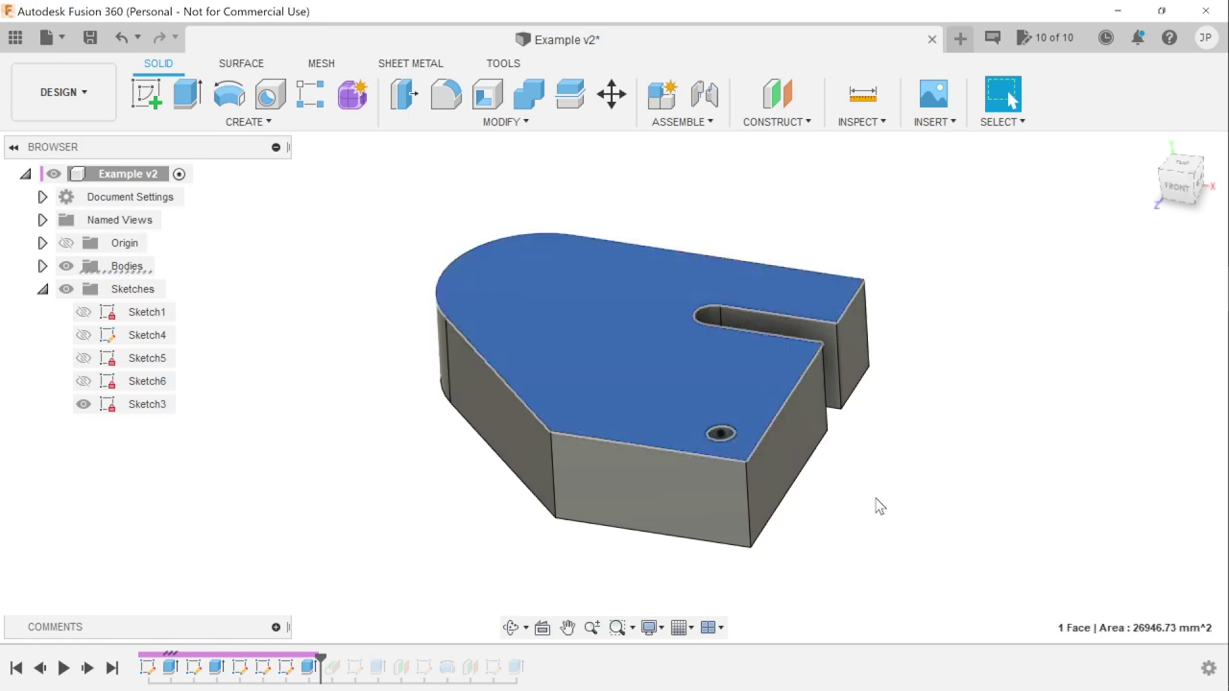
shift+middle_drag(890, 531, 811, 502)
click(660, 420)
mouse_move(660, 419)
shift+middle_down()
mouse_move(935, 562)
mouse_move(744, 456)
shift+middle_up()
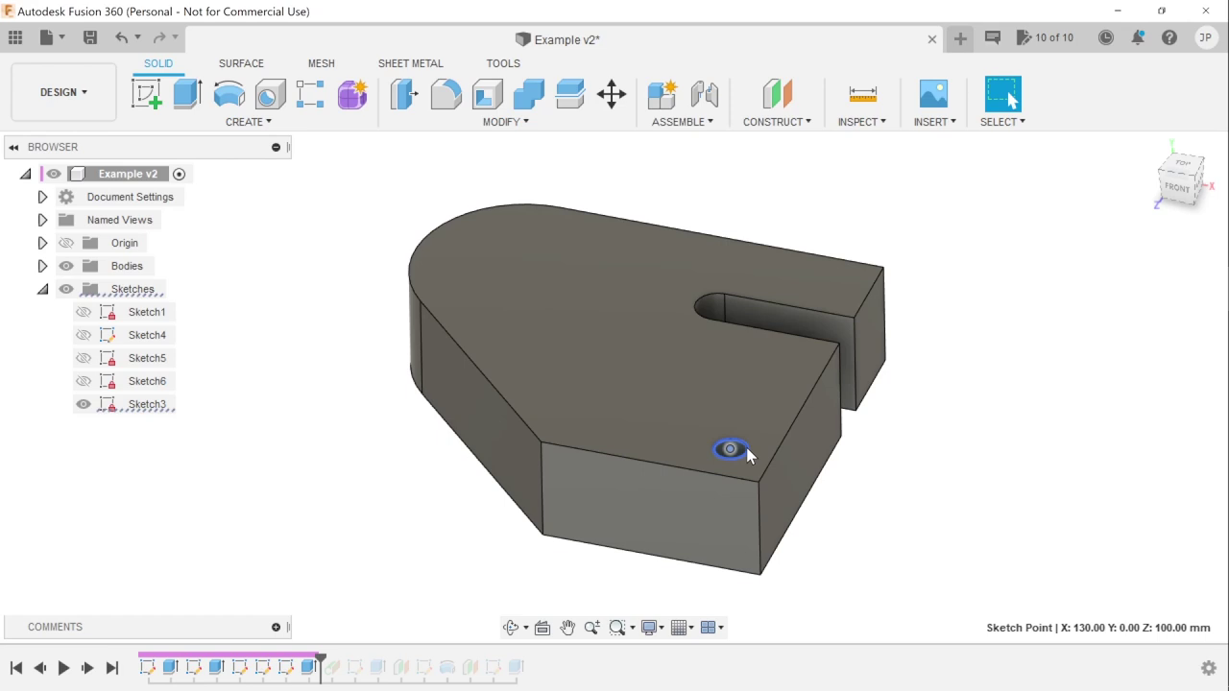
right_click(308, 666)
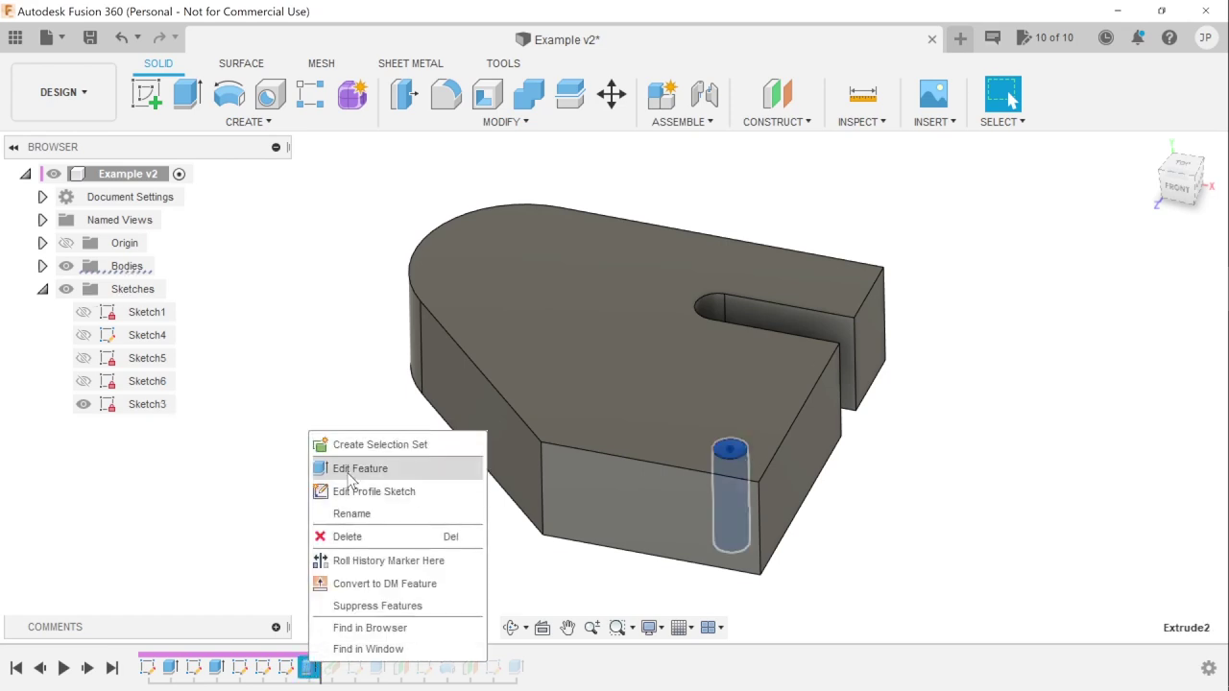
click(359, 468)
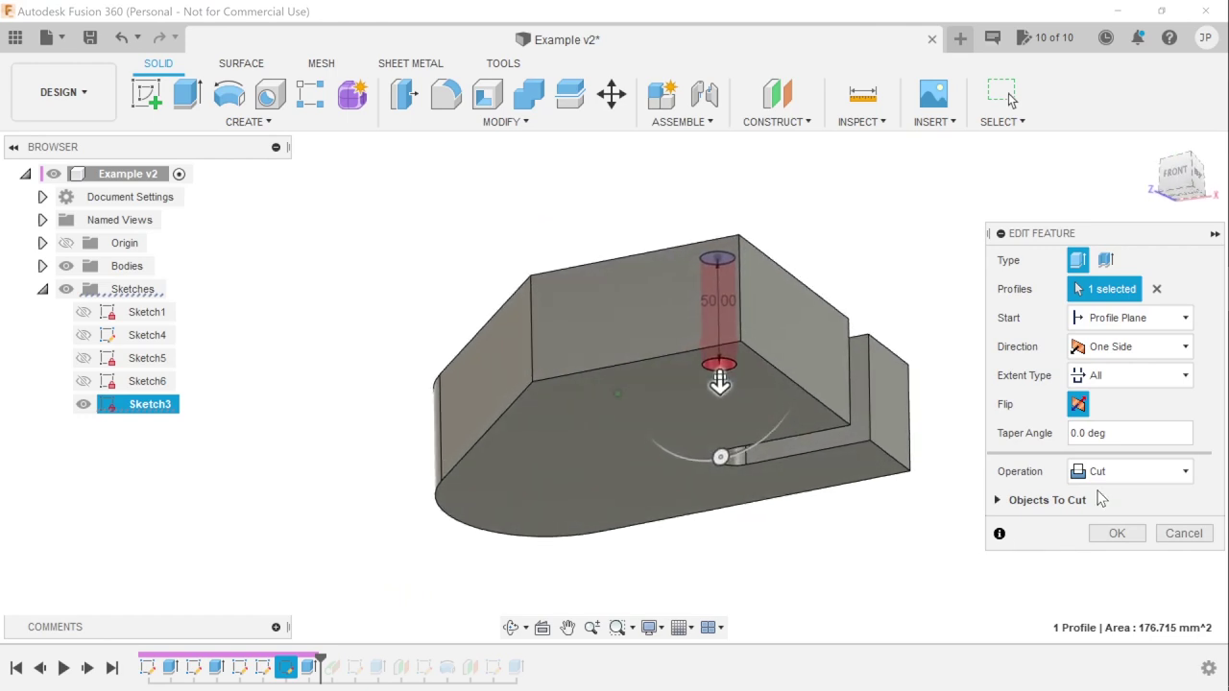
click(1133, 471)
click(1150, 539)
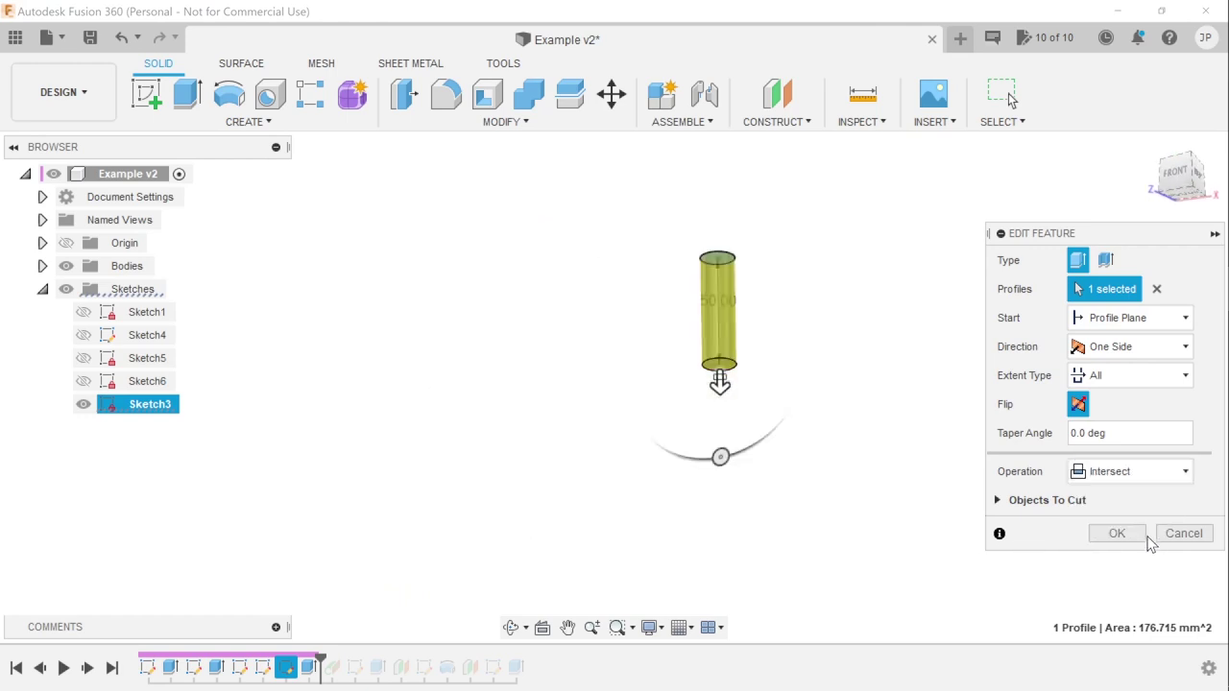
click(1169, 472)
click(1146, 516)
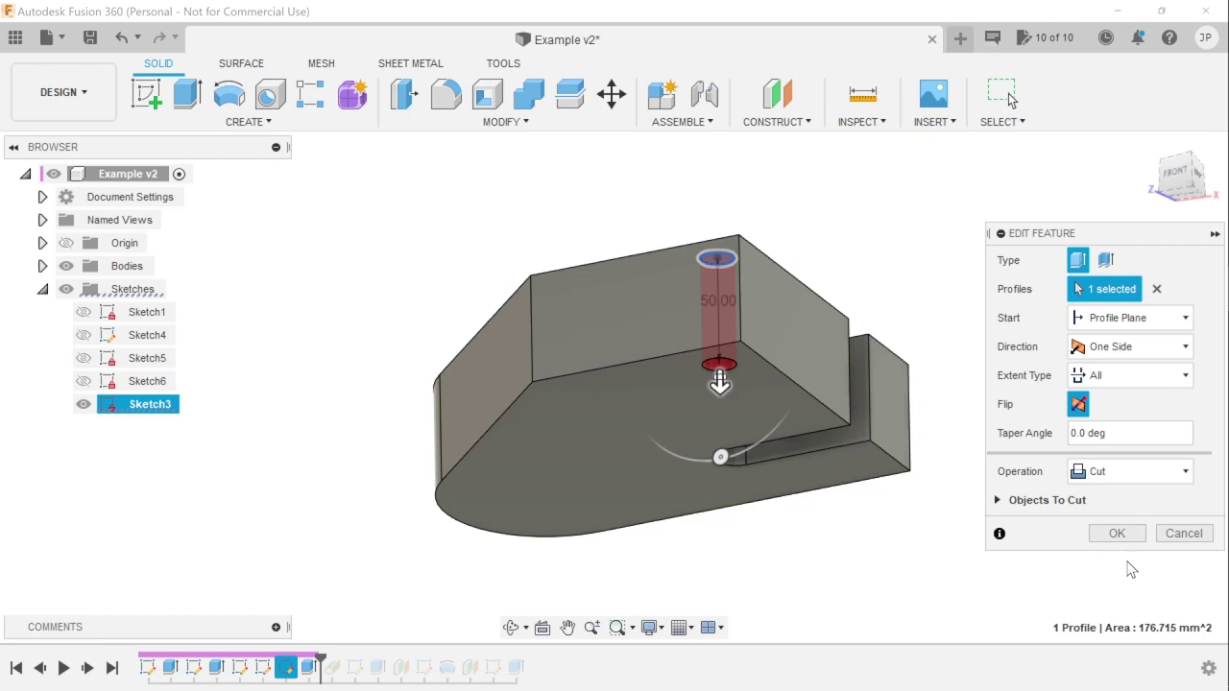
click(1130, 539)
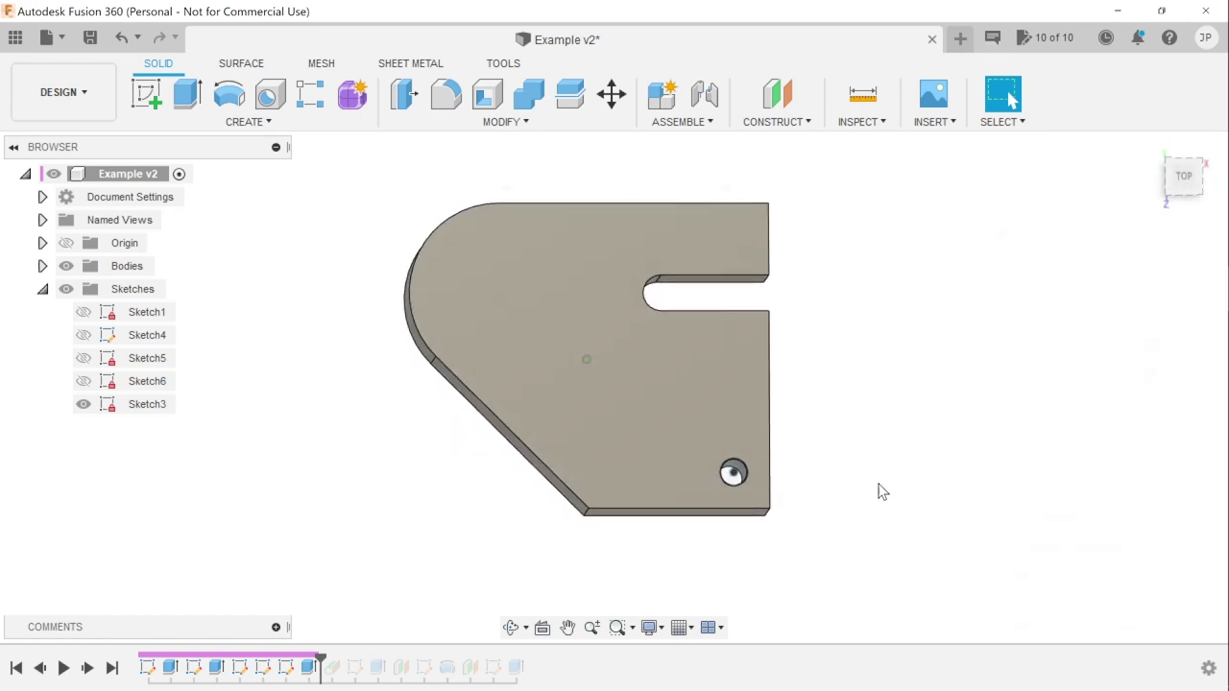
Edit Sketch3 and delete the old 100 and 130 hole position dimensions.
right_click(286, 666)
click(336, 474)
double_click(811, 388)
key(Return)
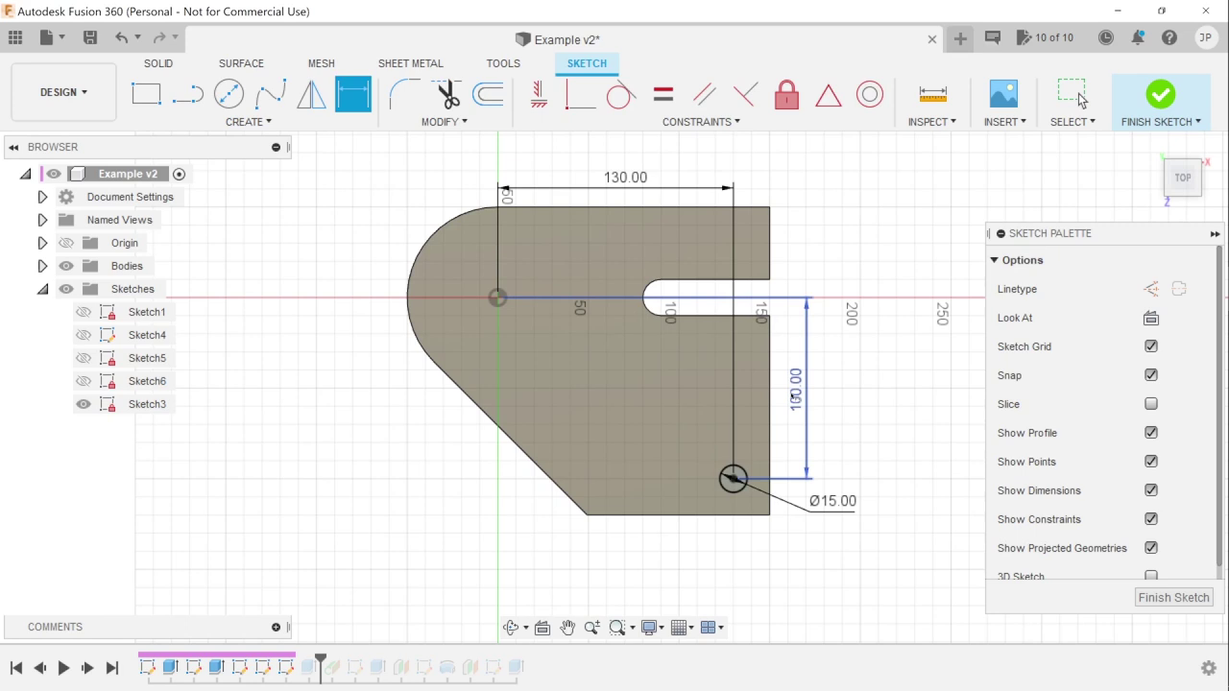
key(Delete)
Dimension the Ø15 hole centre 20 mm from the plate's right and bottom edges.
click(844, 171)
click(733, 478)
click(672, 514)
click(485, 566)
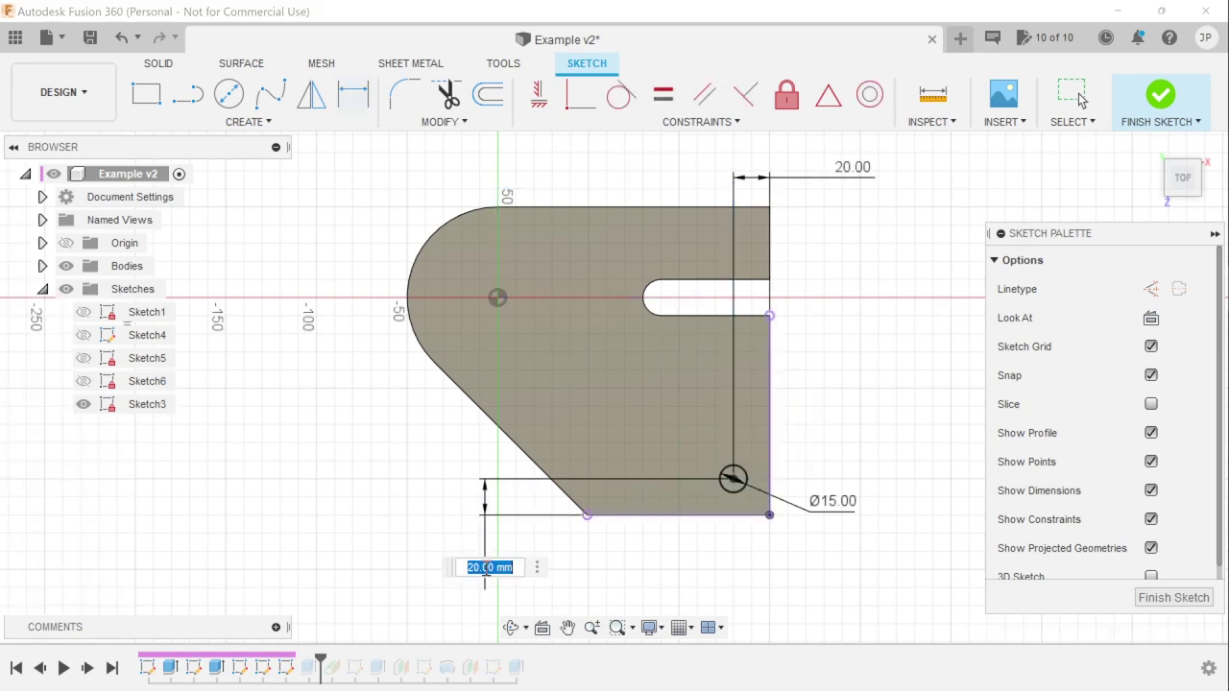
key(Escape)
double_click(698, 549)
key(Return)
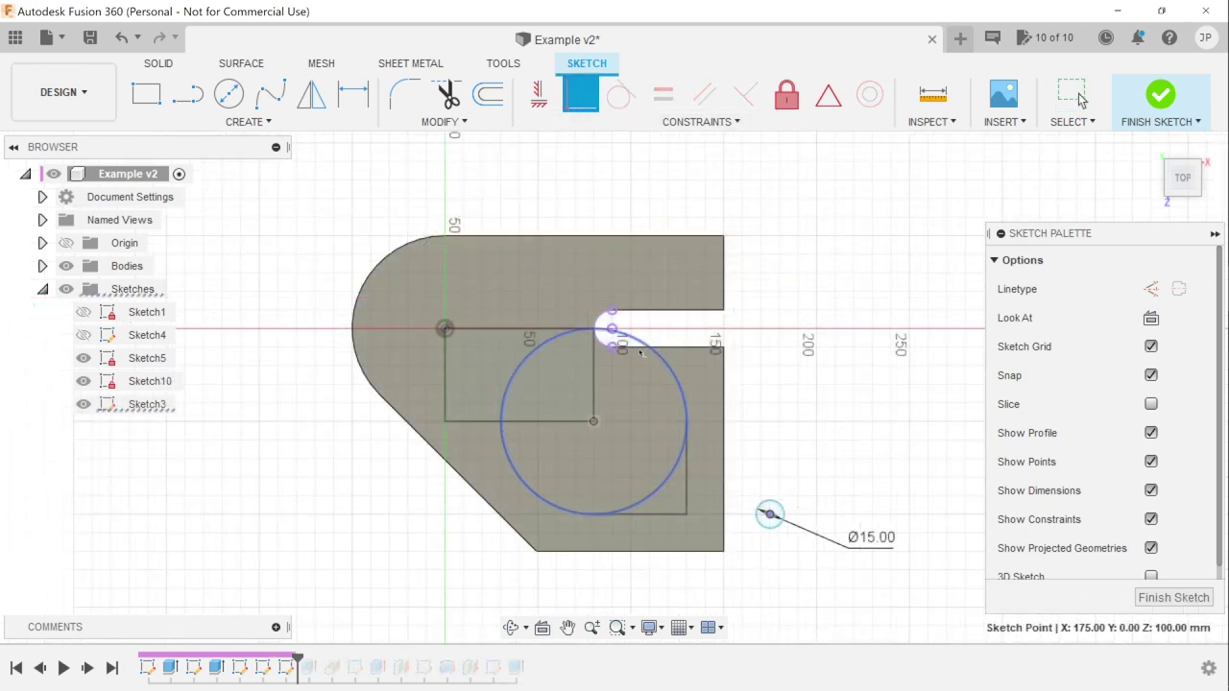
drag(769, 514, 685, 513)
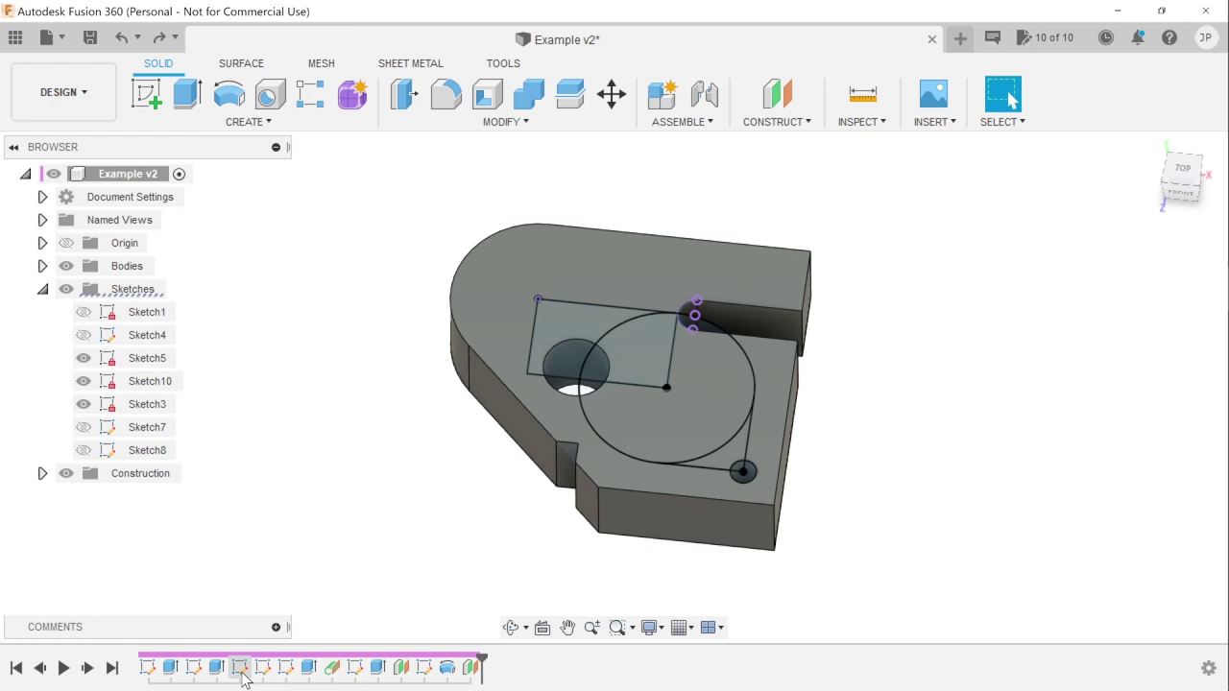
Select Sketch5 and Plane1 in the timeline and delete them.
click(241, 671)
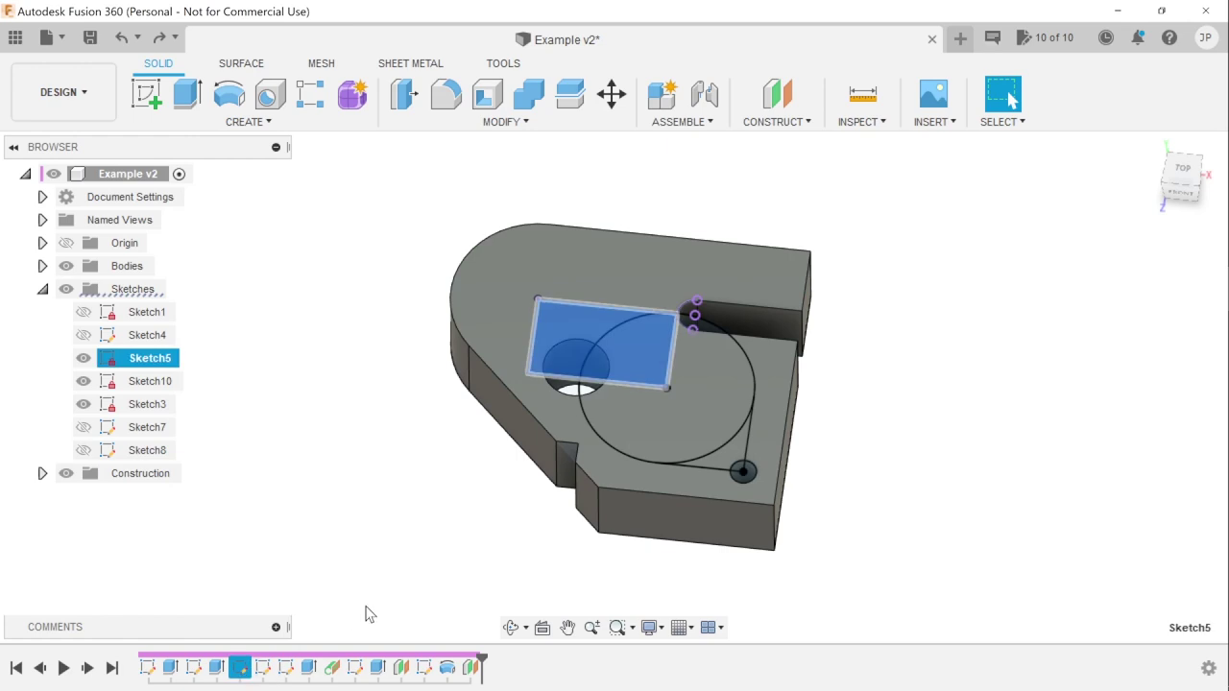
ctrl+click(331, 666)
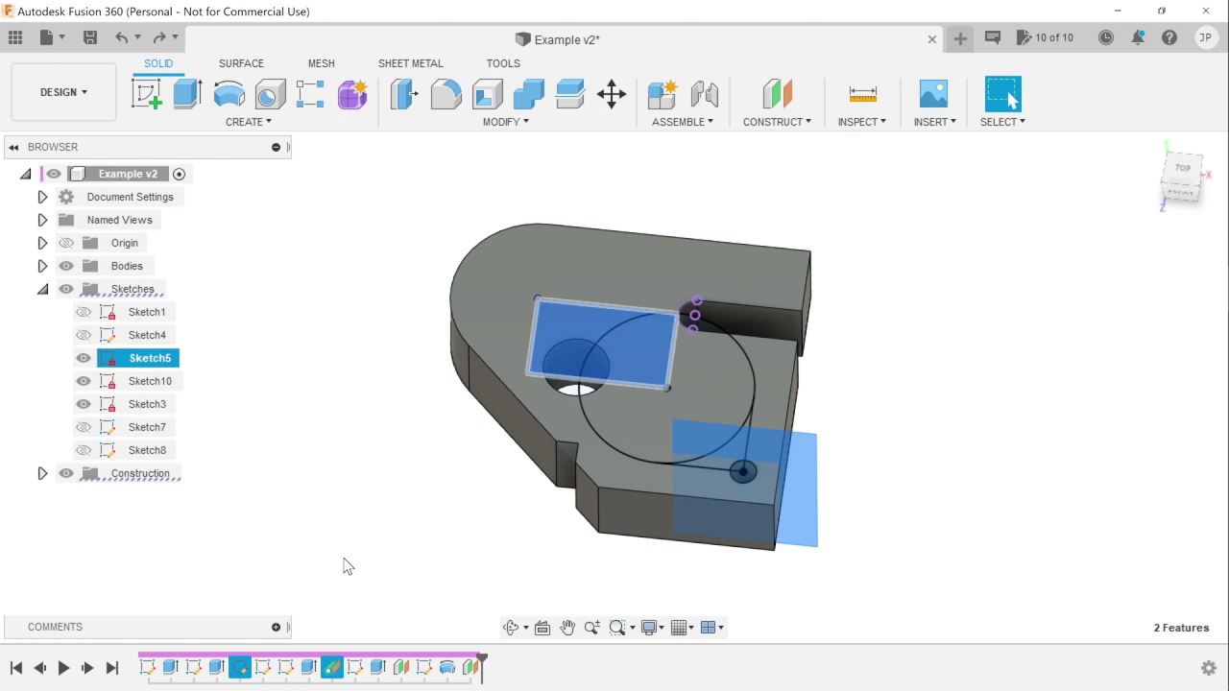
key(Delete)
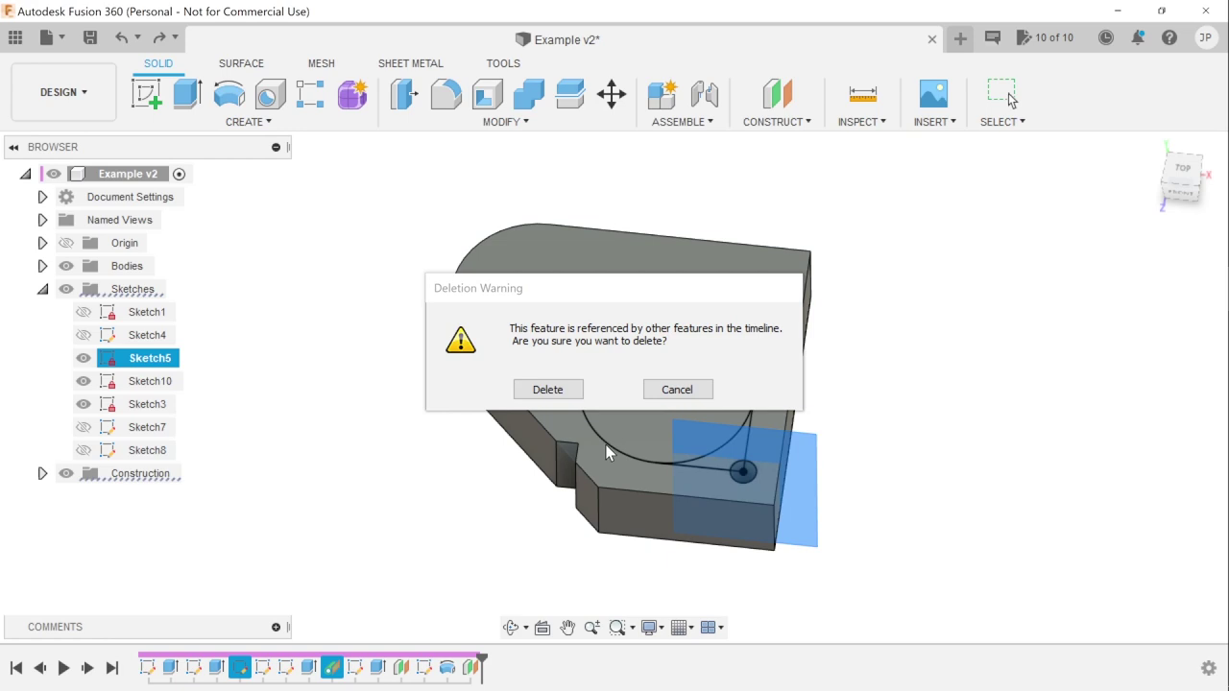
Confirm deleting Sketch5 in the Deletion Warning.
click(579, 393)
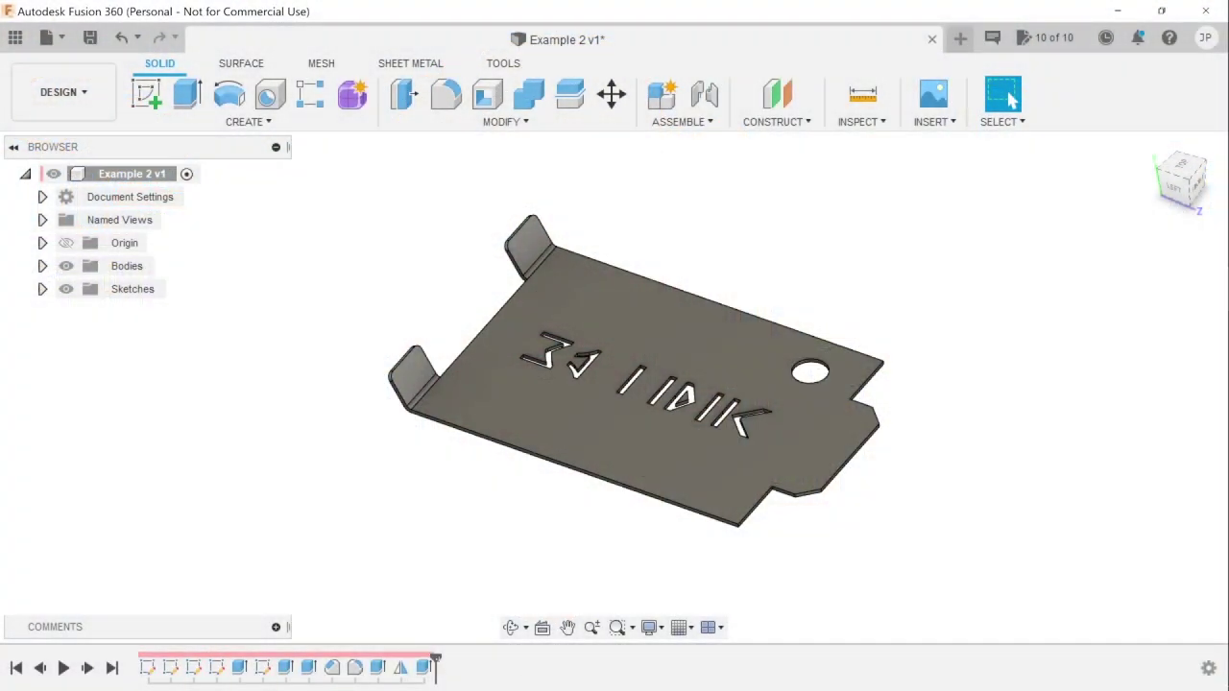
Move the Extrude8 lettering cut after Mirror1 in the timeline so the text reads 71-UNK.
drag(434, 661, 388, 663)
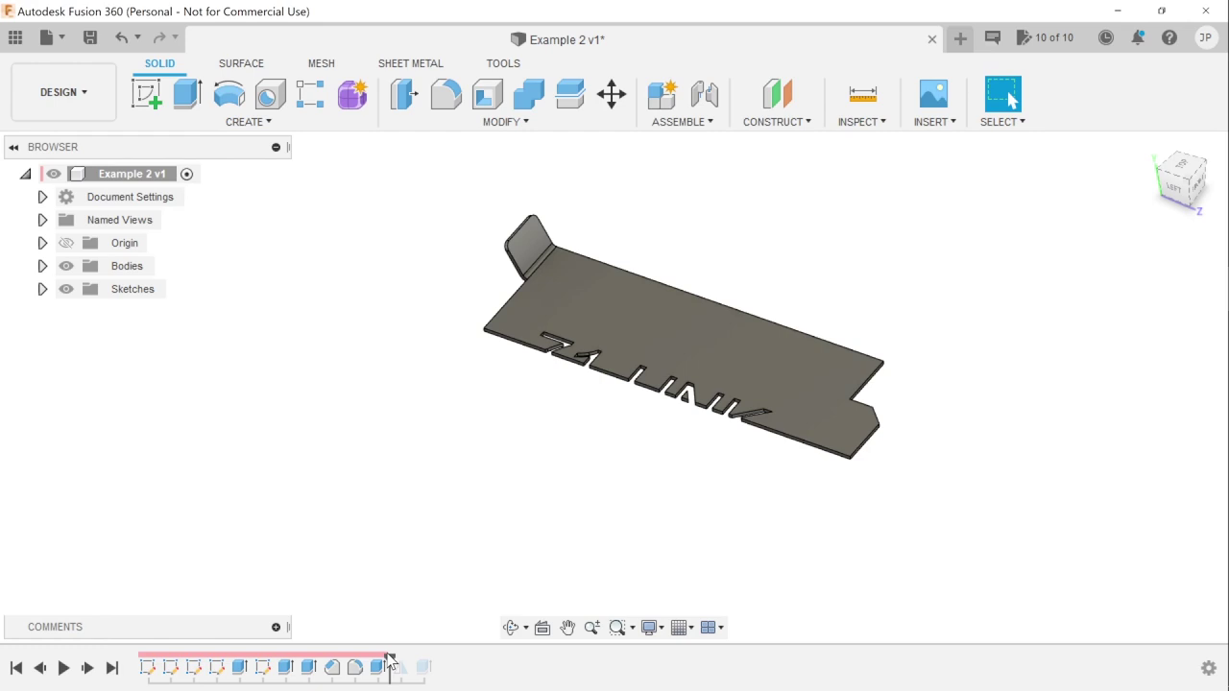
drag(389, 661, 413, 661)
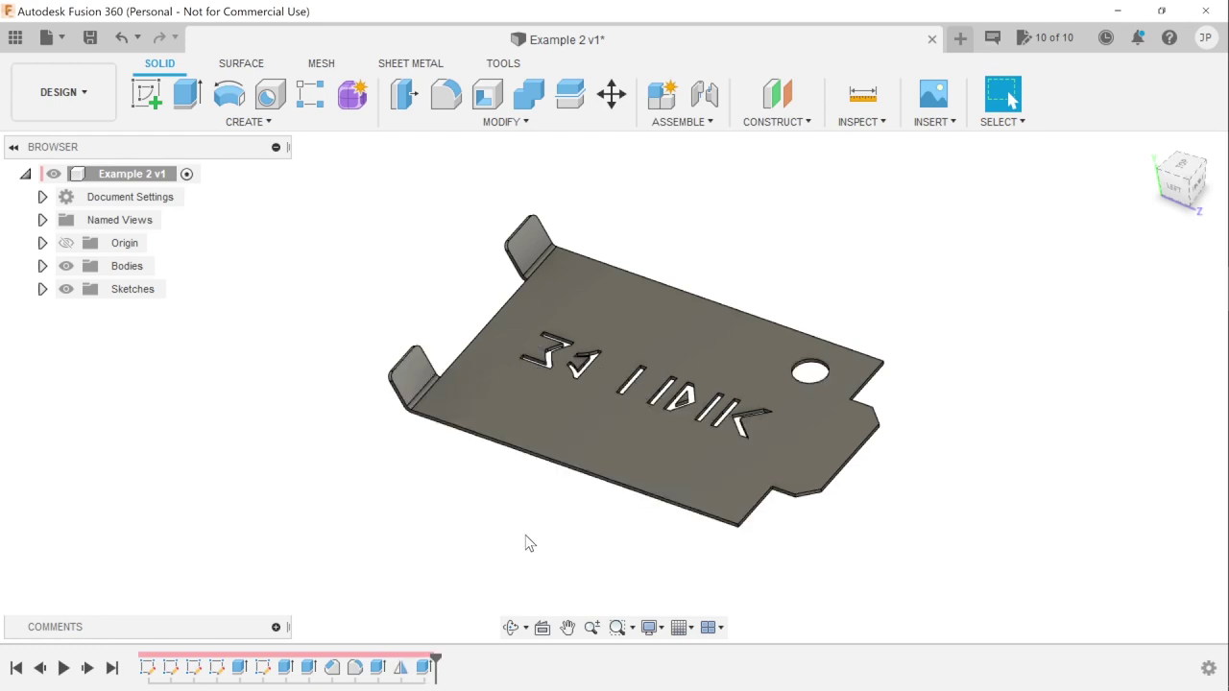
click(427, 665)
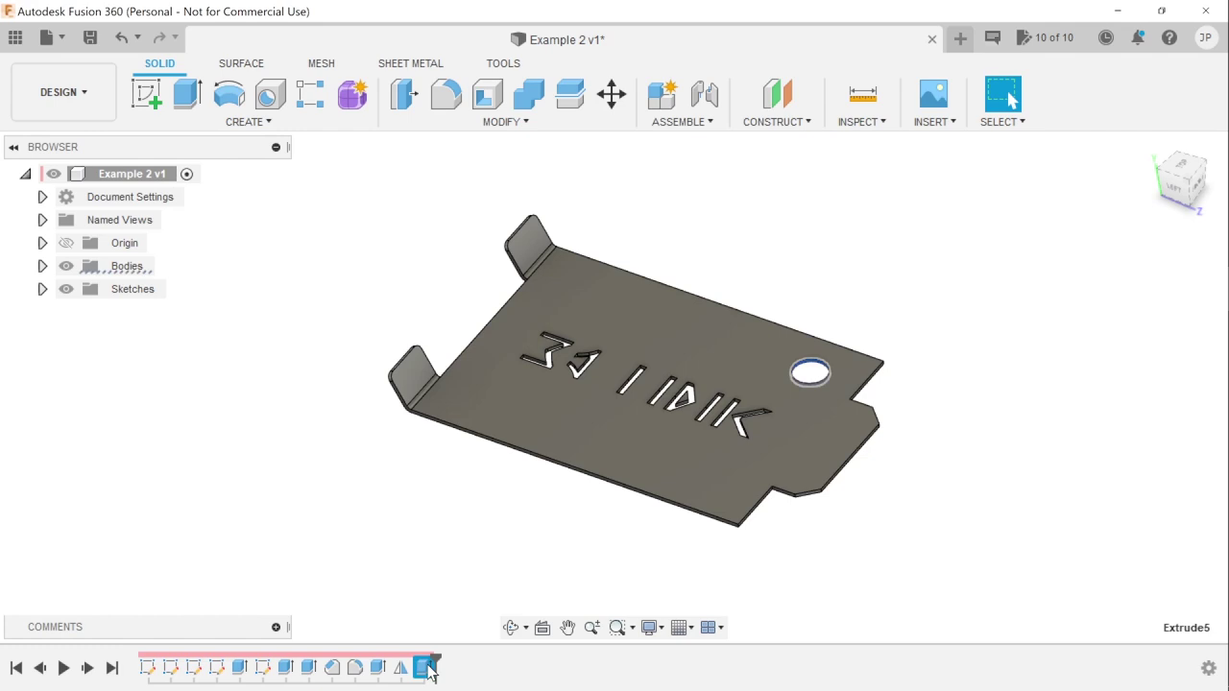
click(379, 667)
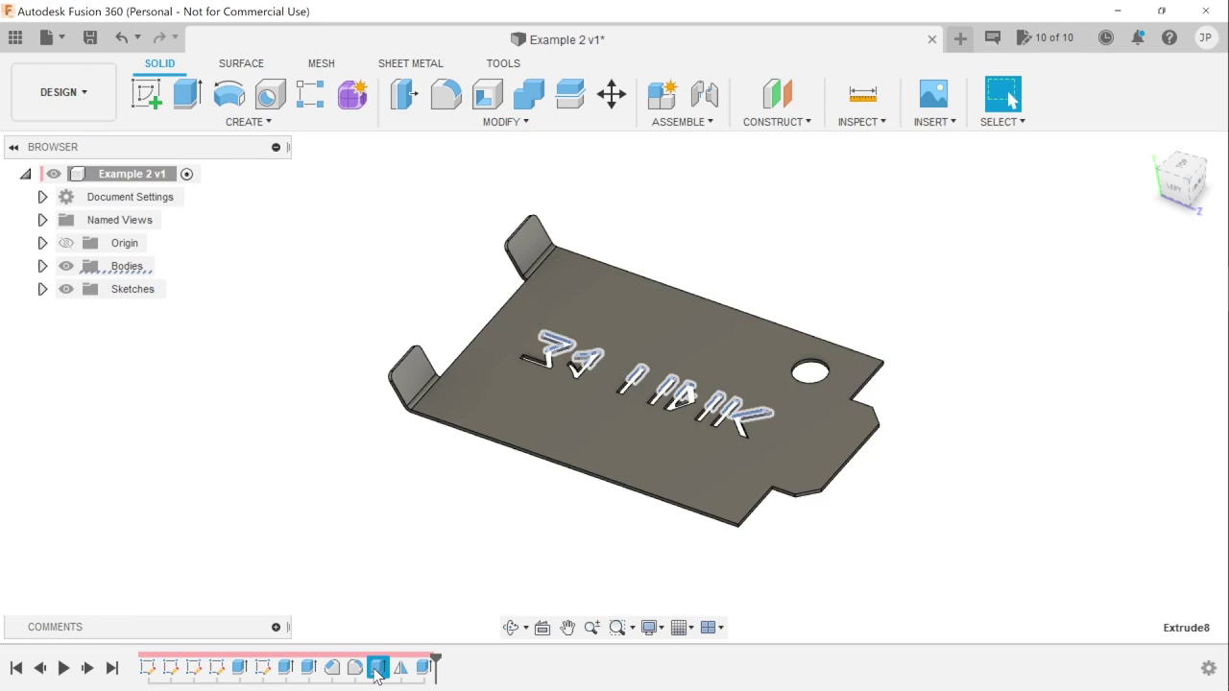
drag(406, 677, 413, 670)
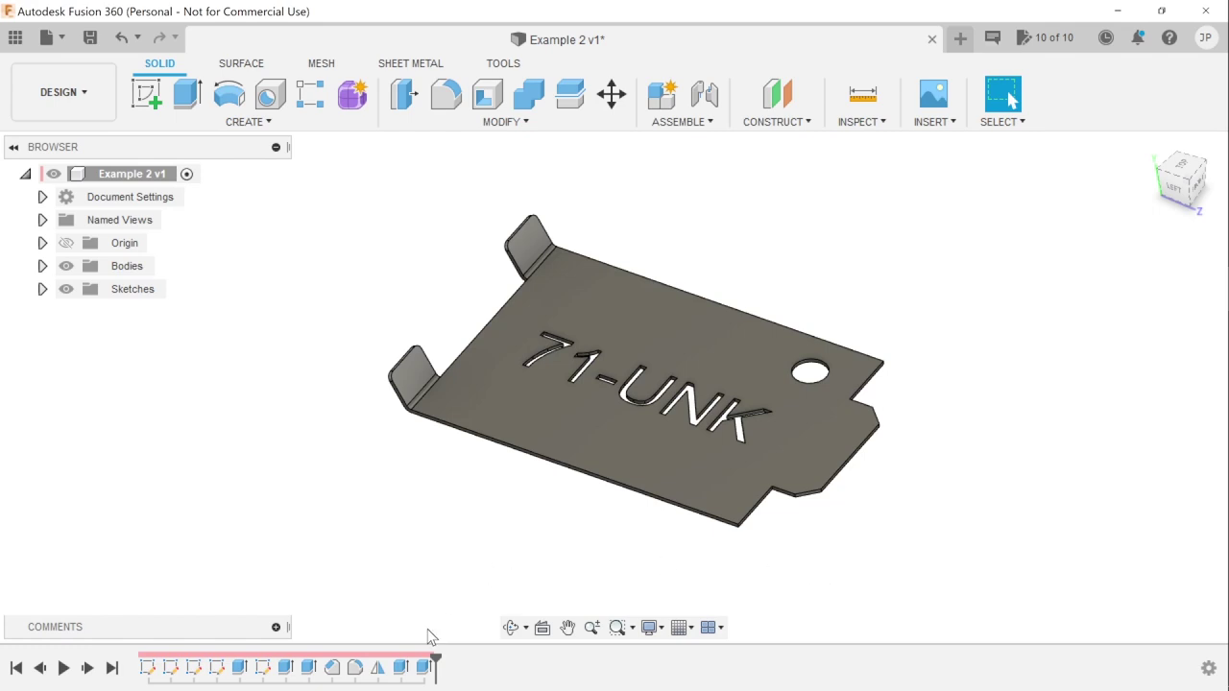
click(425, 668)
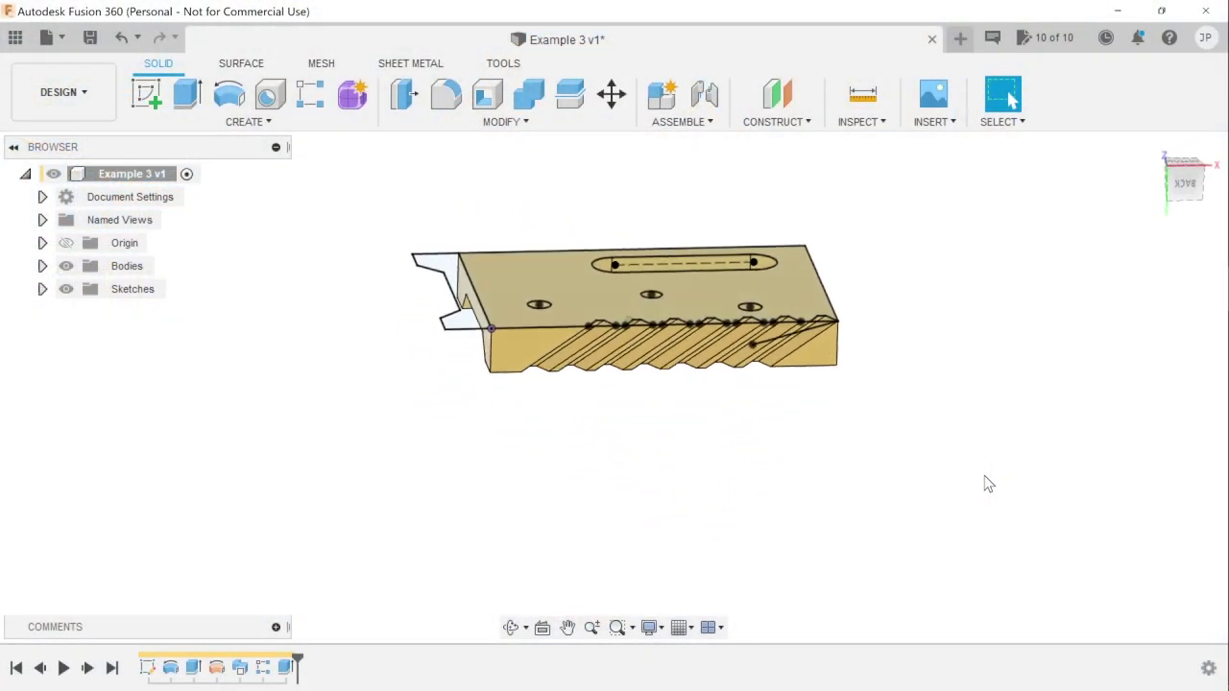
Open the slanted line's sketch, check its angle dimension and finish the sketch unchanged.
right_click(845, 318)
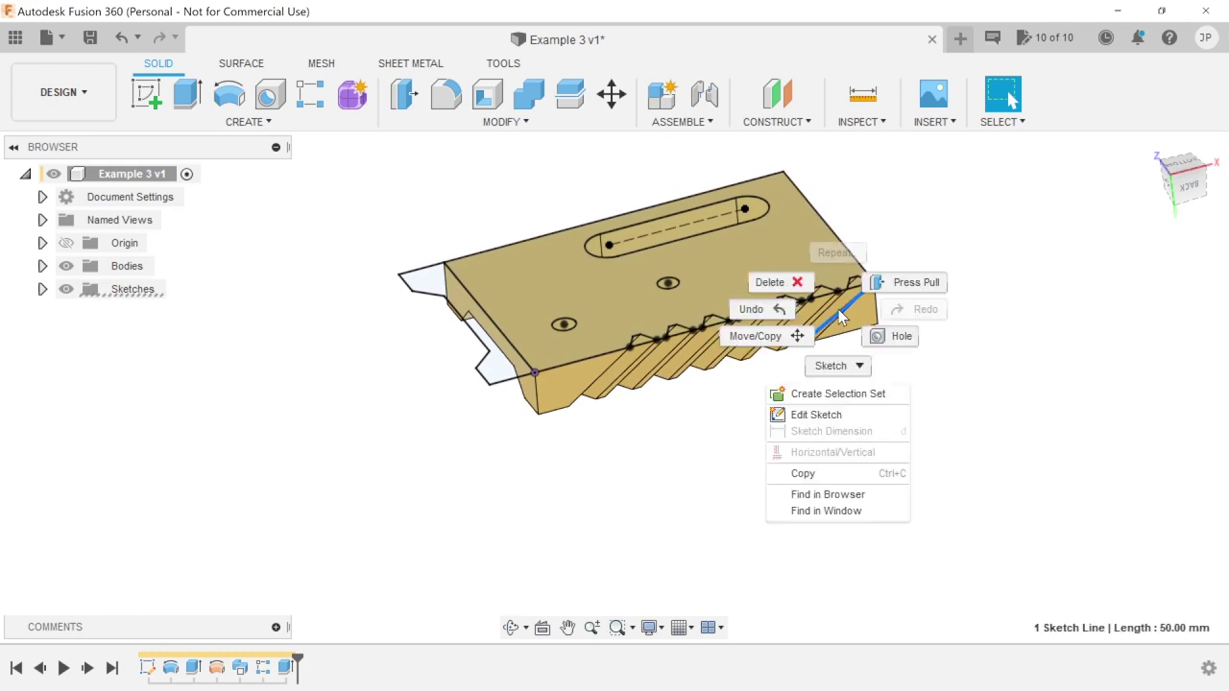
click(841, 415)
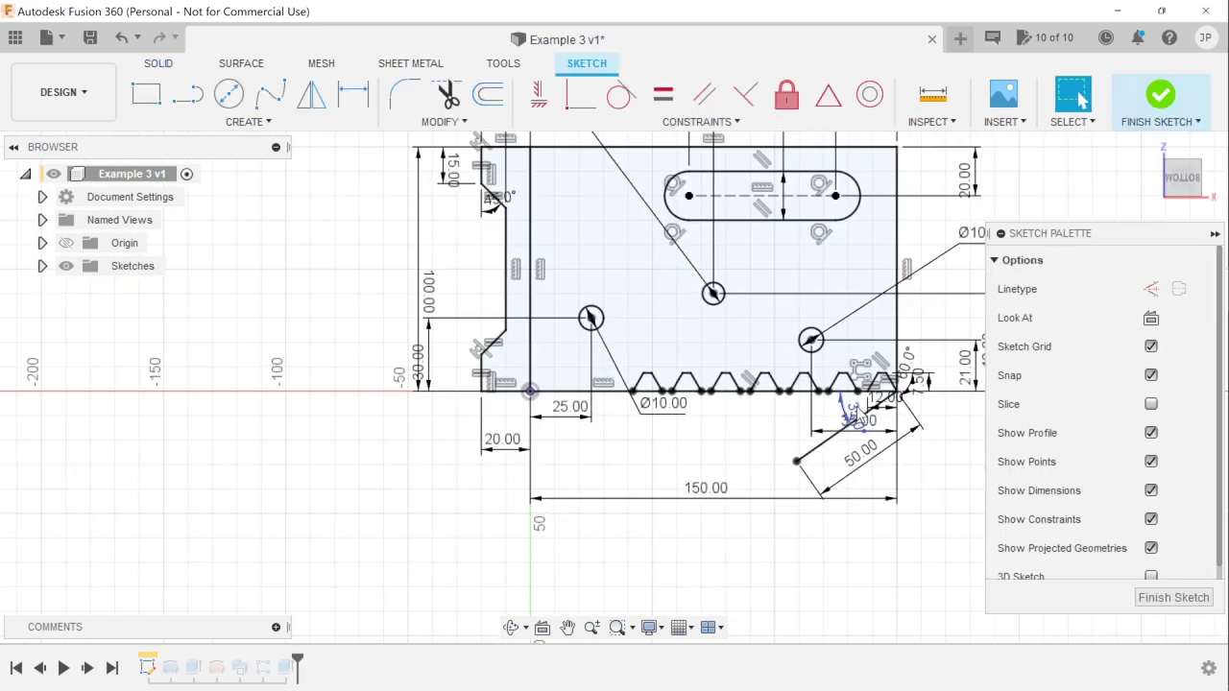
double_click(846, 405)
key(Return)
click(1163, 595)
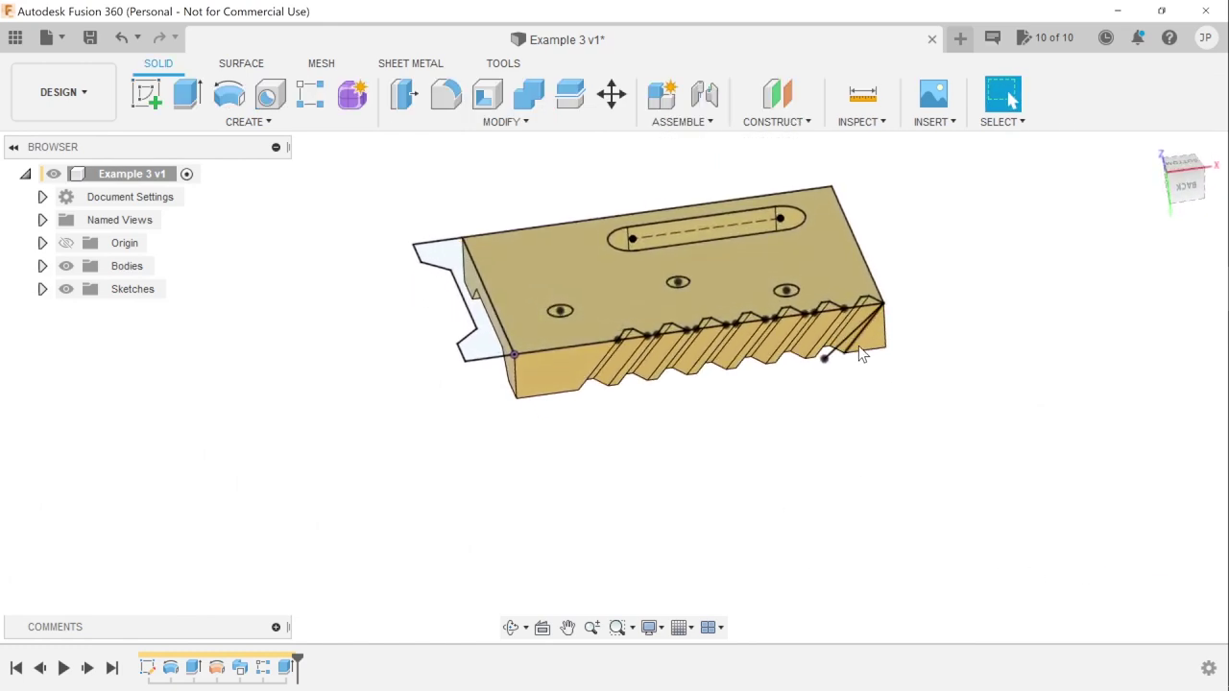
Reopen the sketch and change the slanted line's angle from 50° to 60°.
click(850, 347)
right_click(851, 350)
click(826, 442)
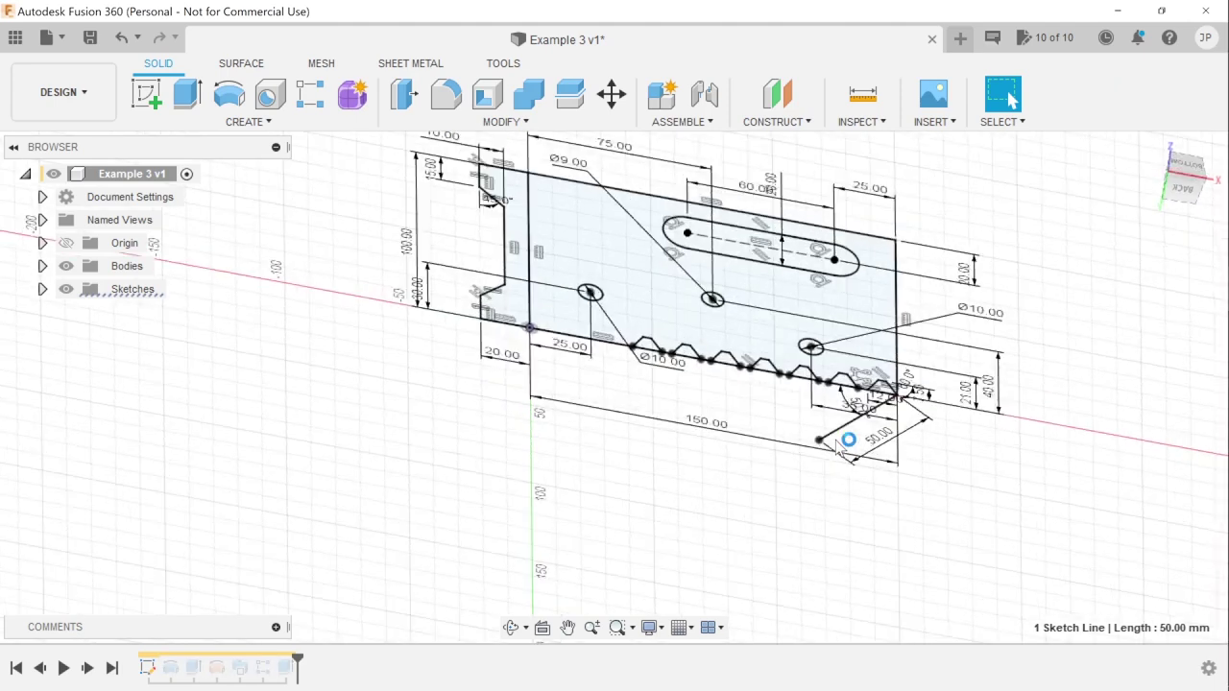
double_click(850, 407)
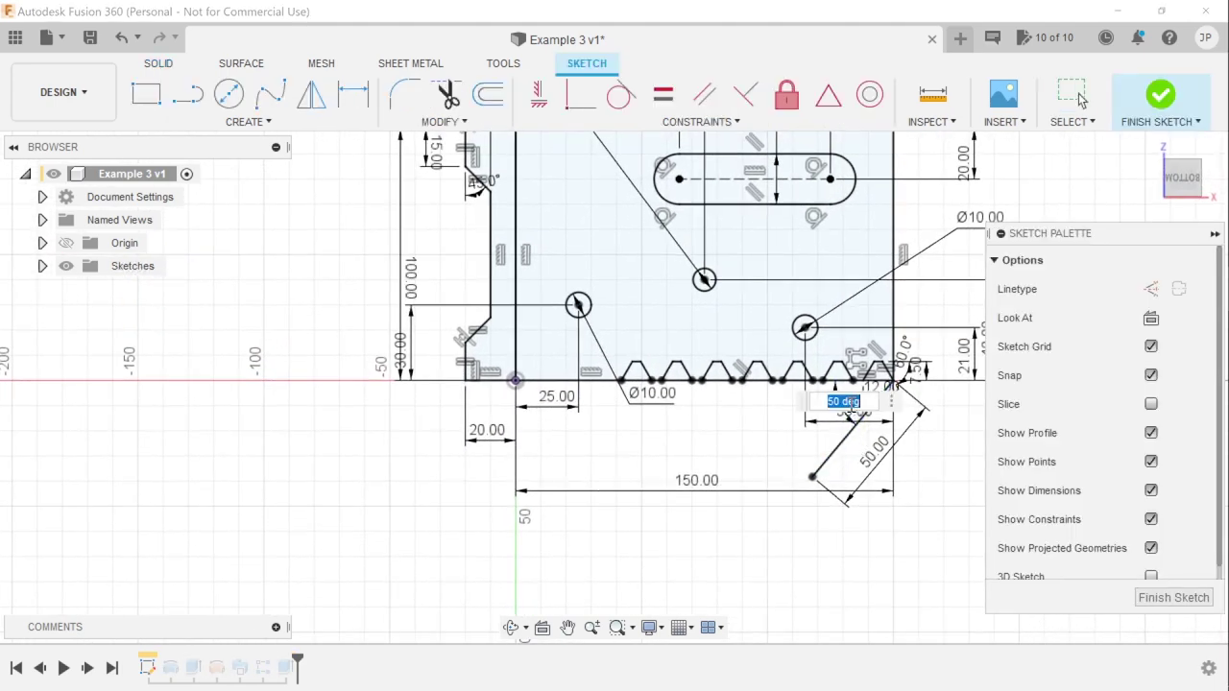
text(60)
key(Return)
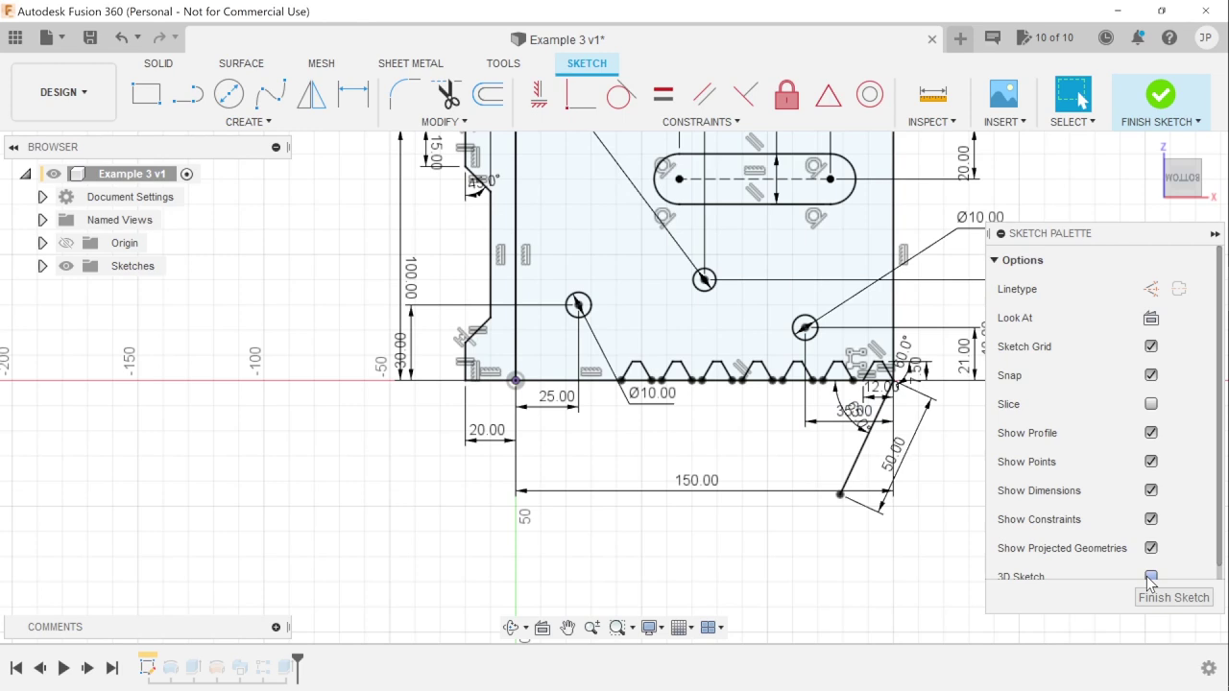
click(1157, 595)
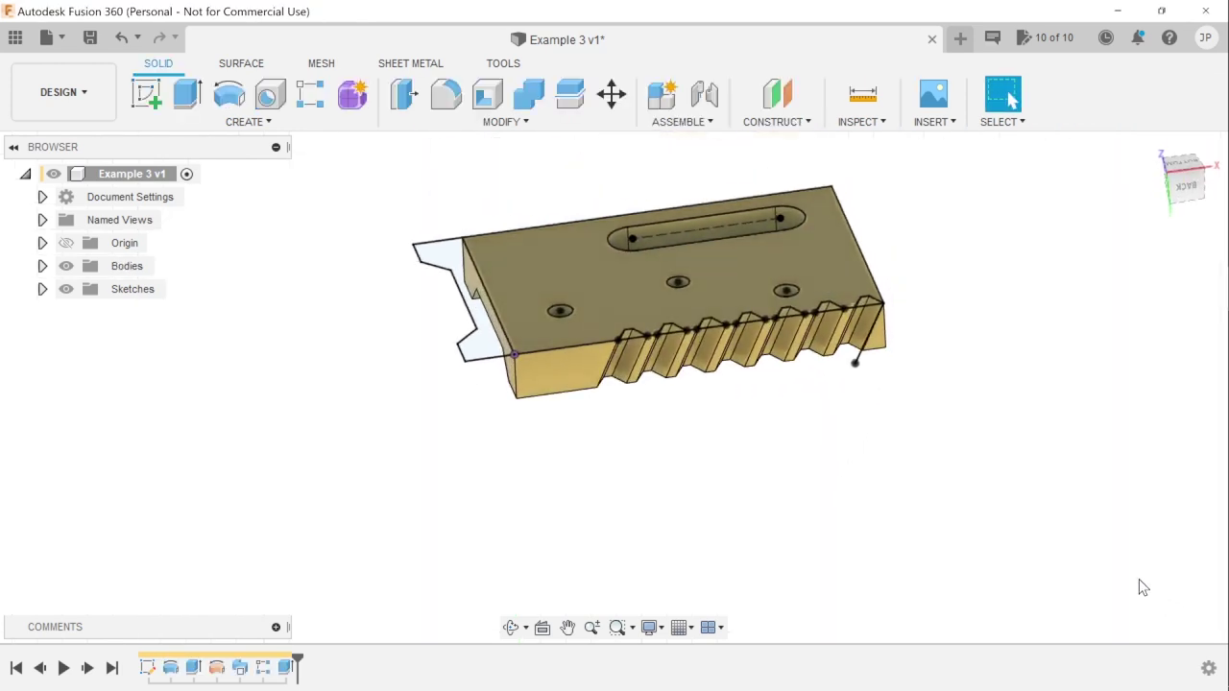